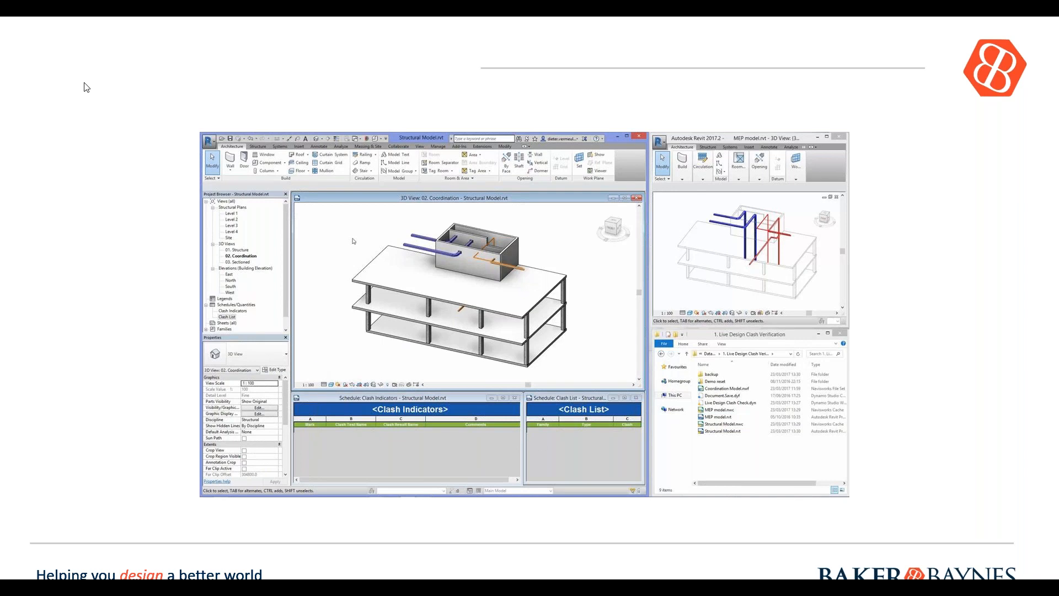
mouse_move(444, 364)
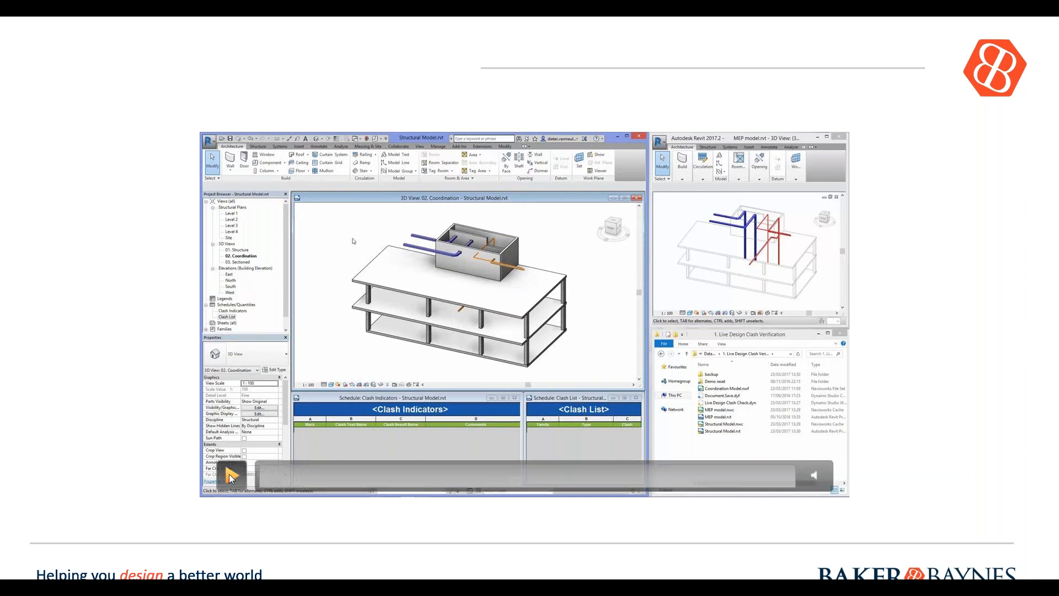
left_click(231, 478)
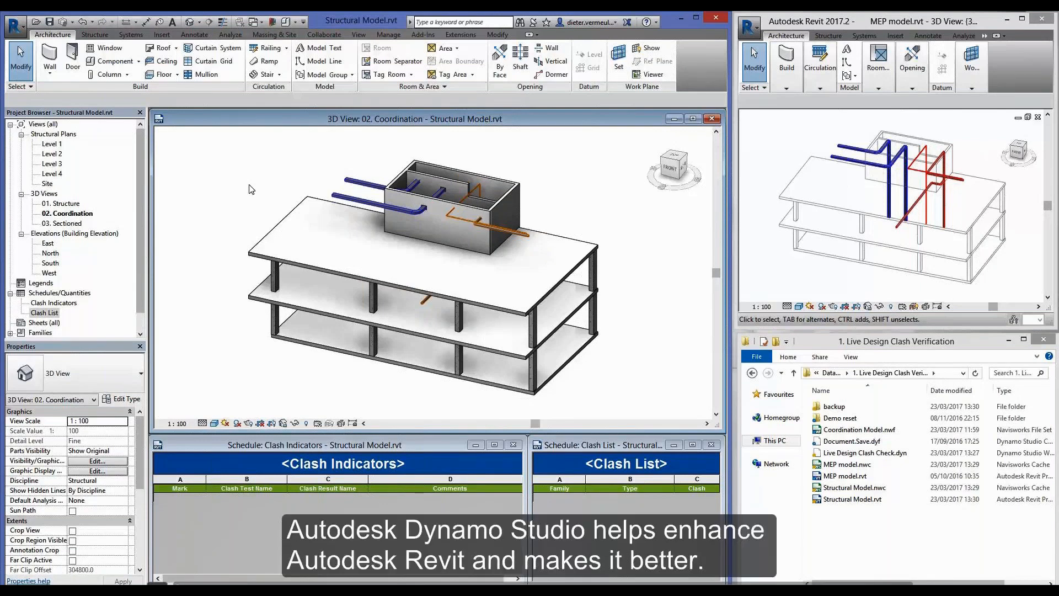
left_click(351, 193)
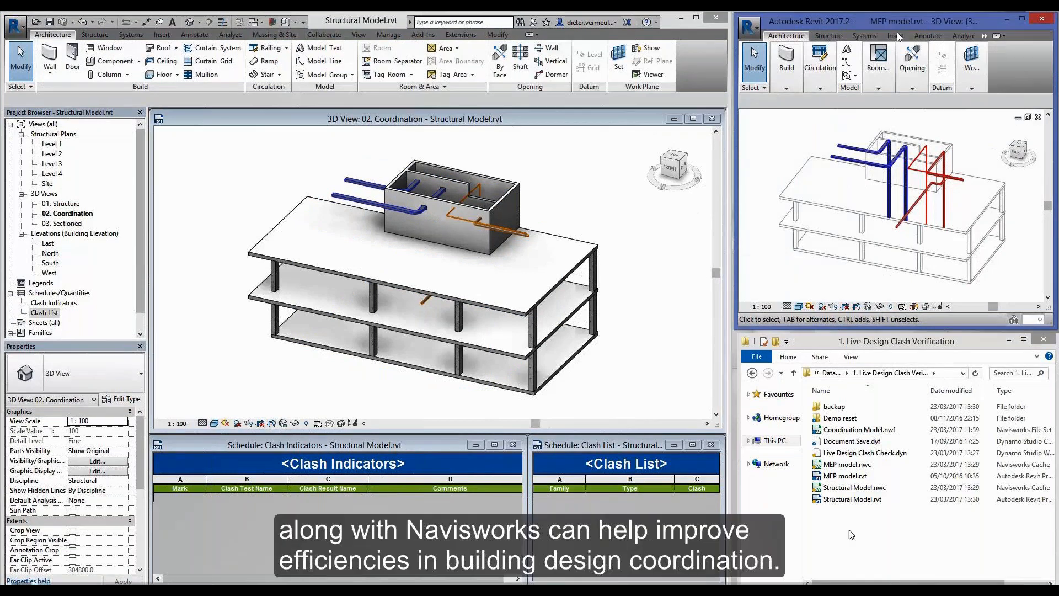
Step: Open Coordination Model.nwf from the project folder in Navisworks Manage and orbit around the building
left_click(851, 534)
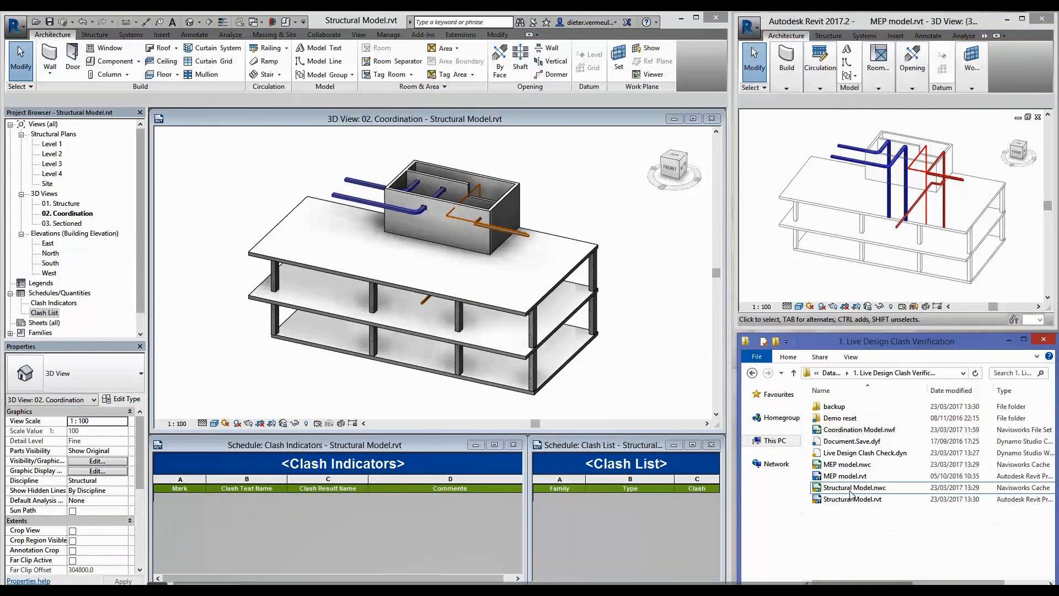
right_click(848, 430)
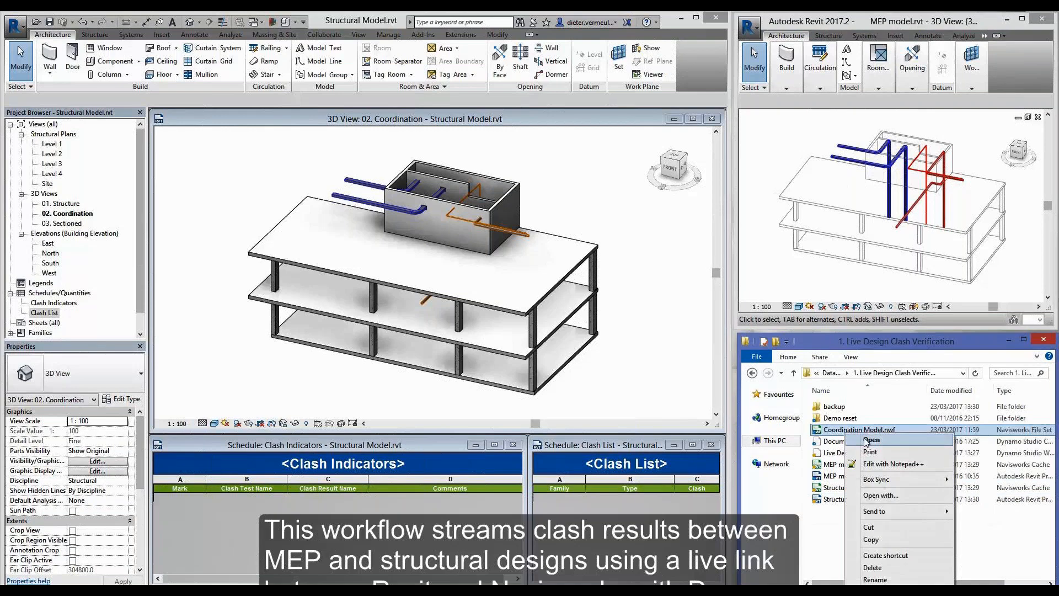
left_click(871, 439)
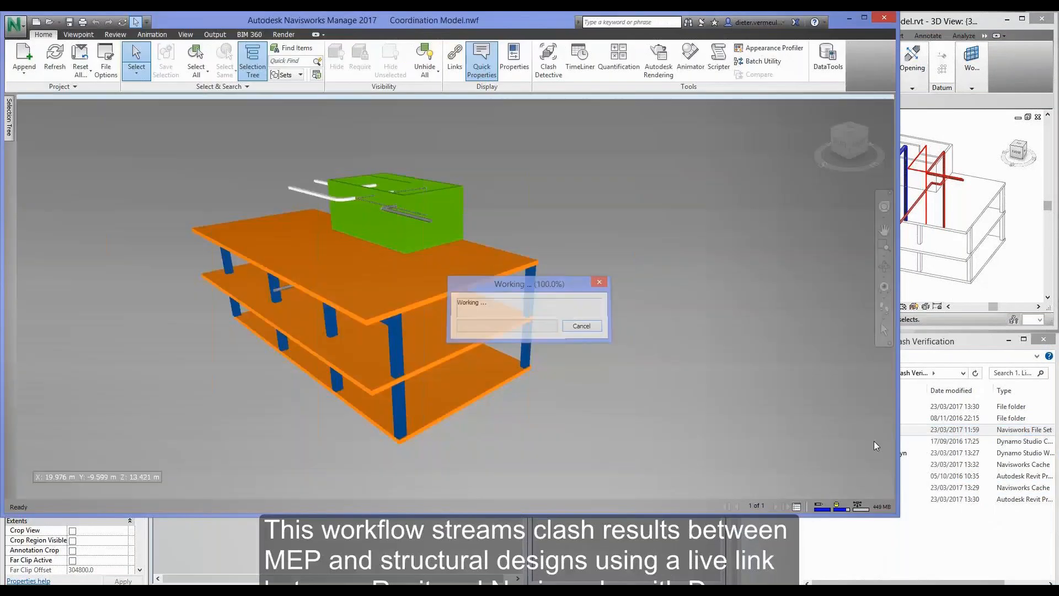
mouse_move(153, 327)
middle_mouse_down("shift")
mouse_move(291, 339)
mouse_move(556, 293)
middle_mouse_up("shift")
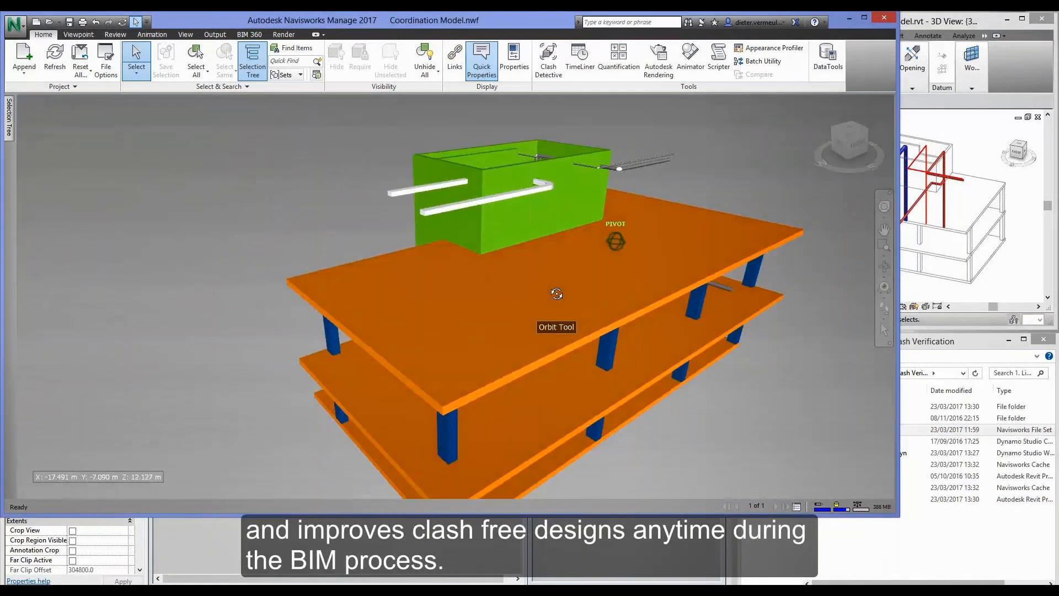
Step: Highlight Structural Model.rvt through the selection tree to inspect its elements, and clear the selection
mouse_move(9, 116)
left_click(61, 129)
left_click(69, 137)
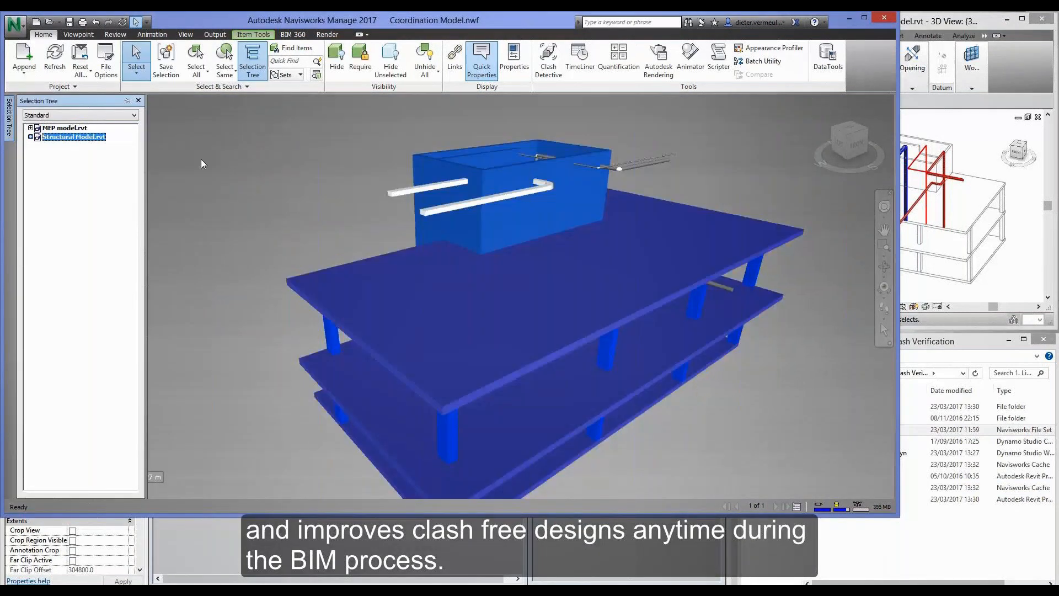
left_click(201, 159)
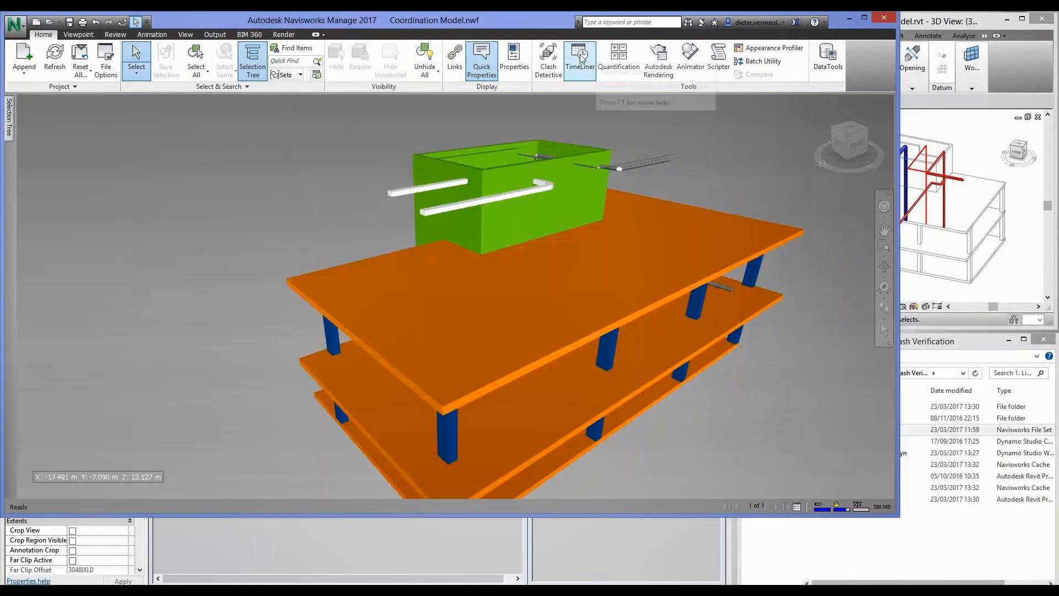
Step: Review the Wall vs Duct and Beam vs Pipe tests and their results in Clash Detective, and close Navisworks
left_click(548, 61)
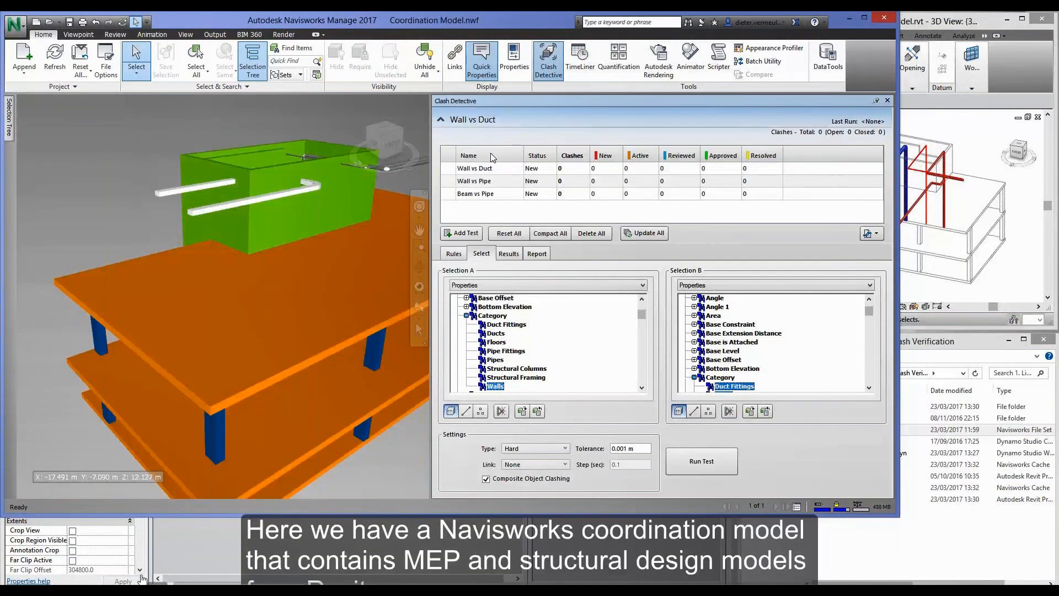
left_click(490, 168)
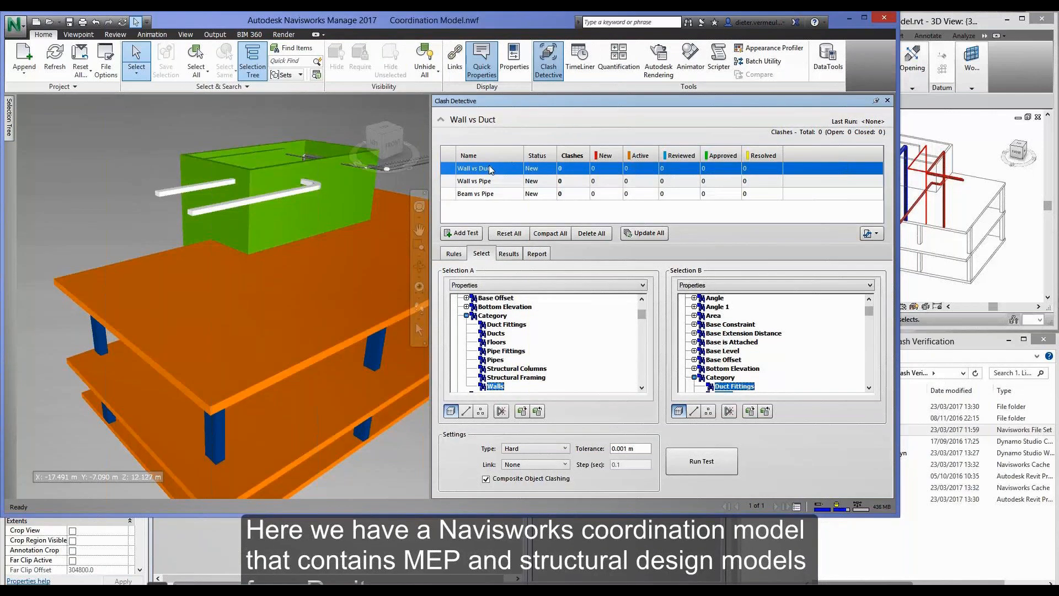
left_click(493, 193)
left_click(504, 254)
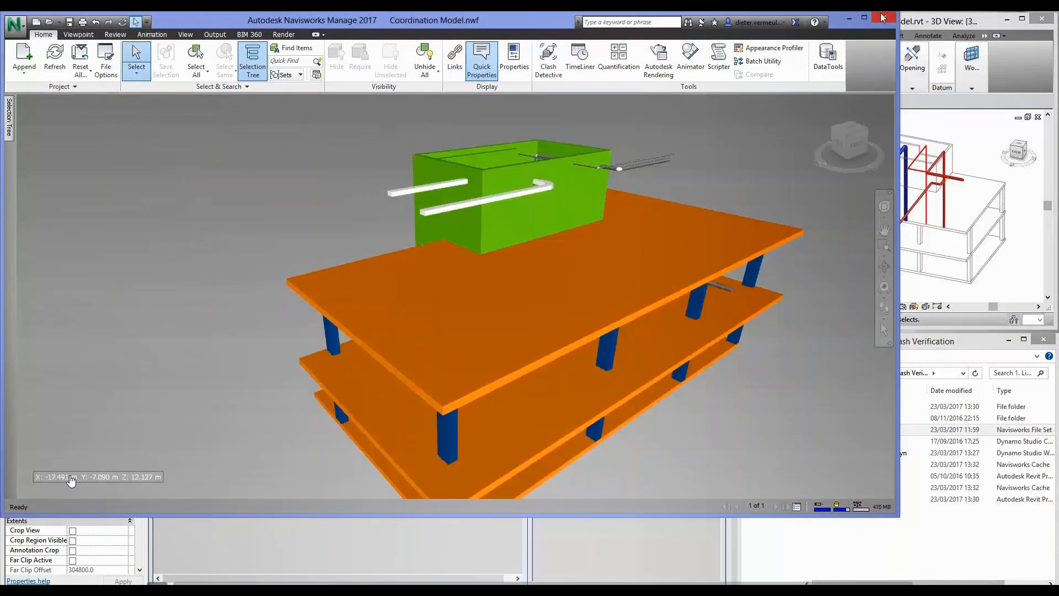
left_click(882, 17)
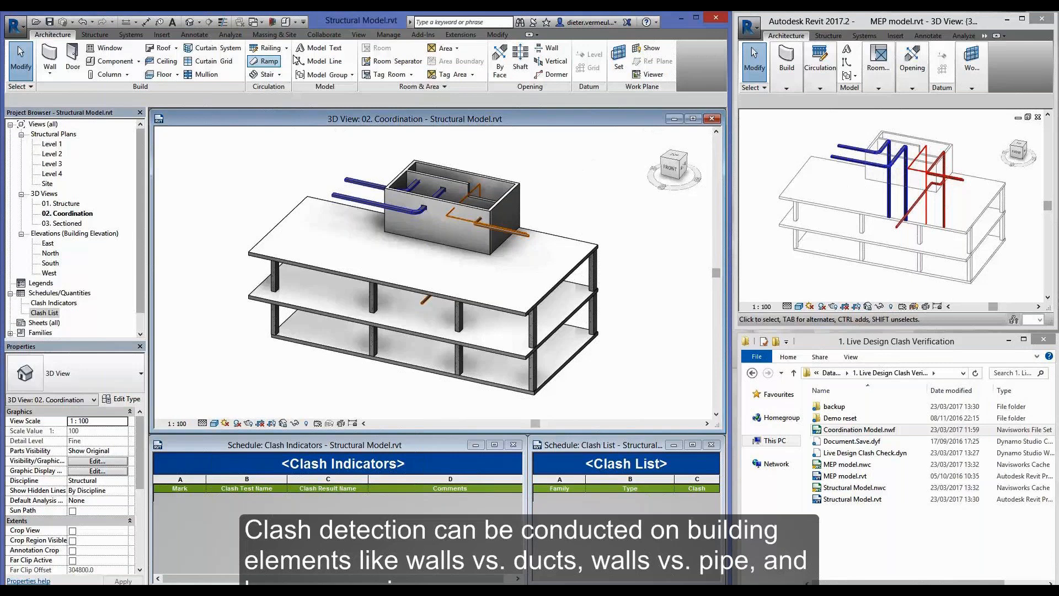
Step: Run the Live Design Clash Check.dyn script in Dynamo on the structural Revit model
left_click(388, 34)
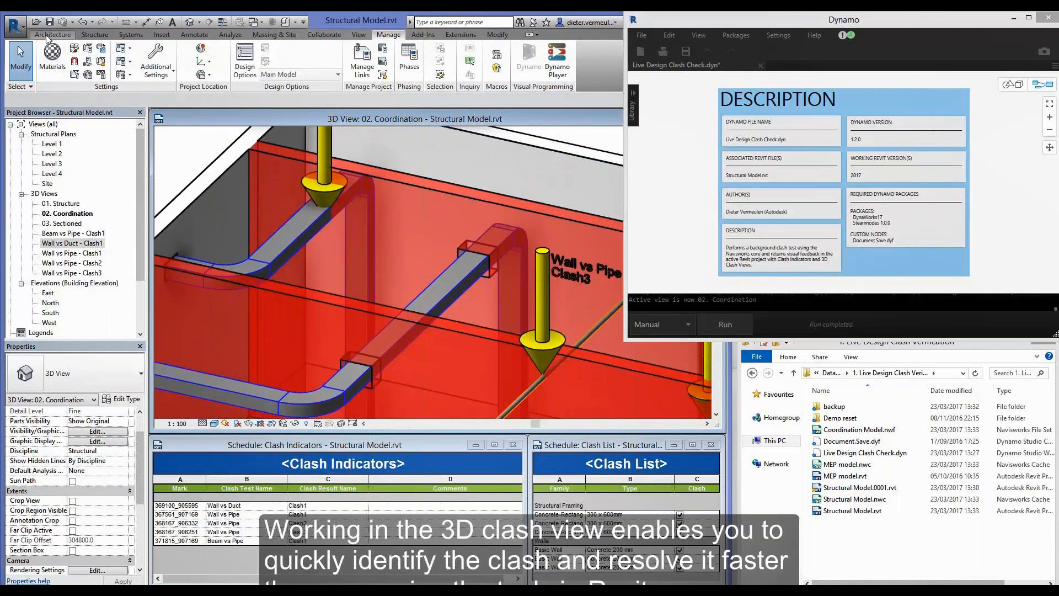
Step: Cut a rectangular wall opening around the duct at the Wall vs Duct clash and run the Dynamo clash check again
left_click(49, 35)
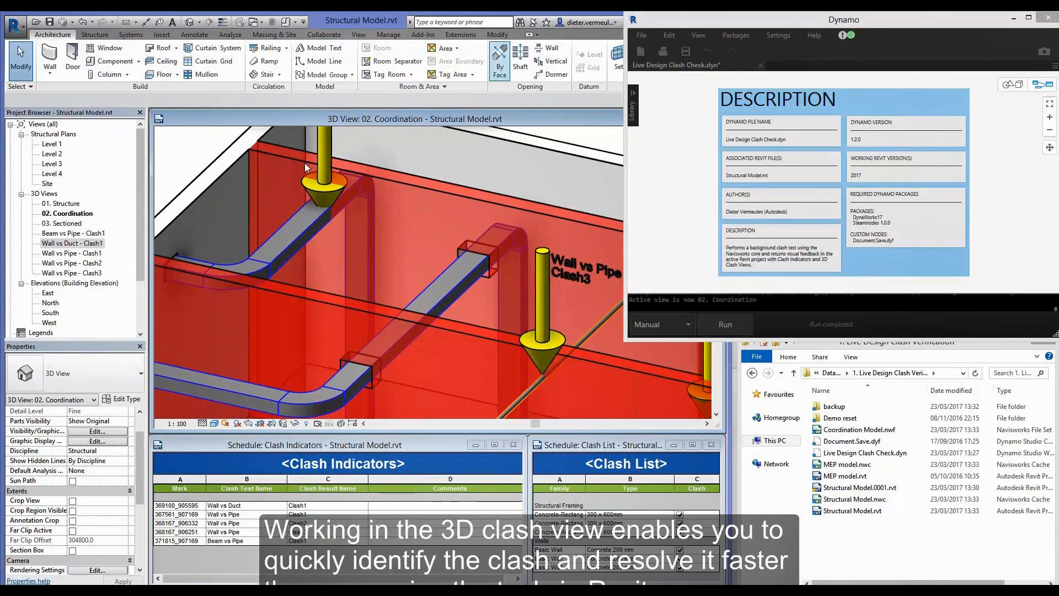
left_click(336, 218)
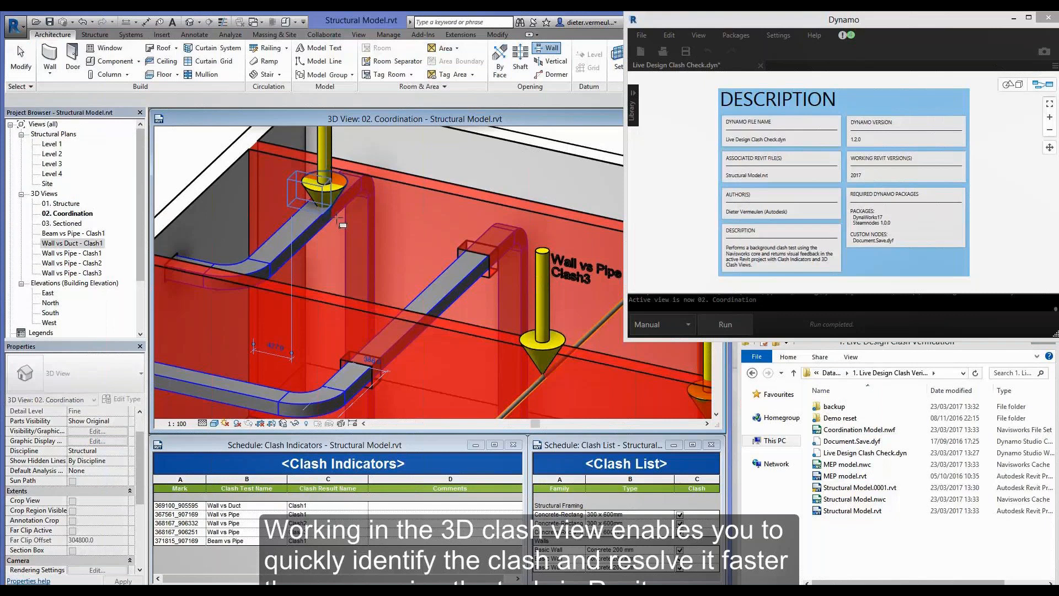
left_click(337, 216)
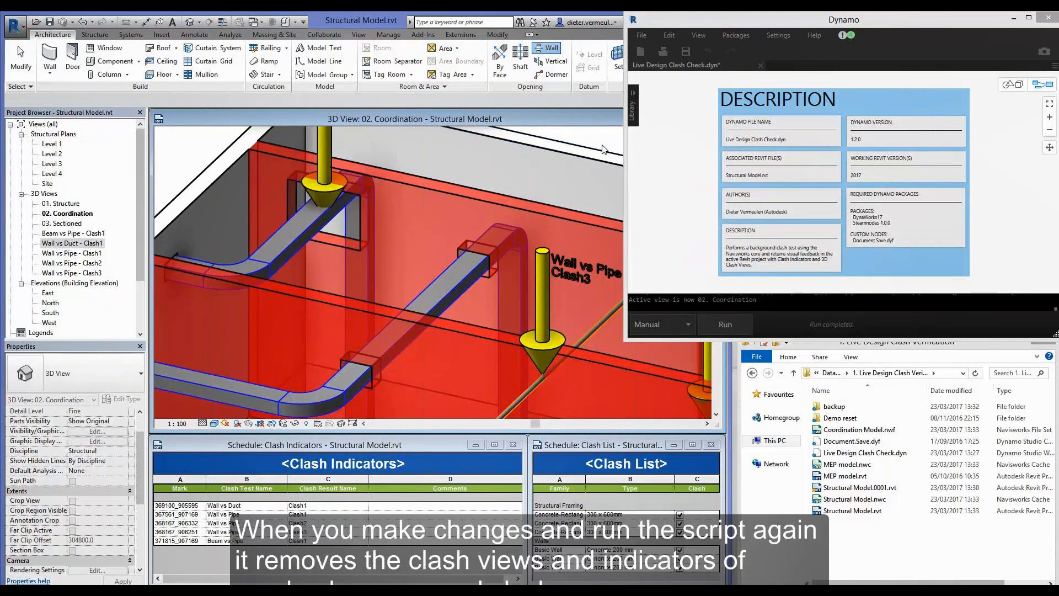
left_click(738, 325)
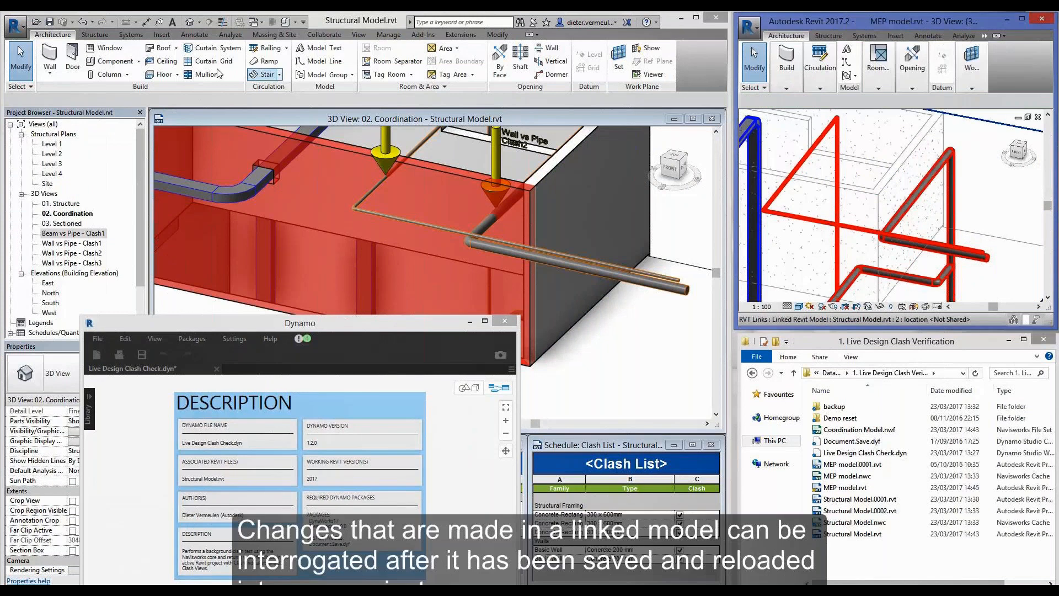
Step: Reload the linked MEP model.rvt in the structural model and move the Dynamo window so its run controls are accessible
left_click(164, 34)
left_click(191, 61)
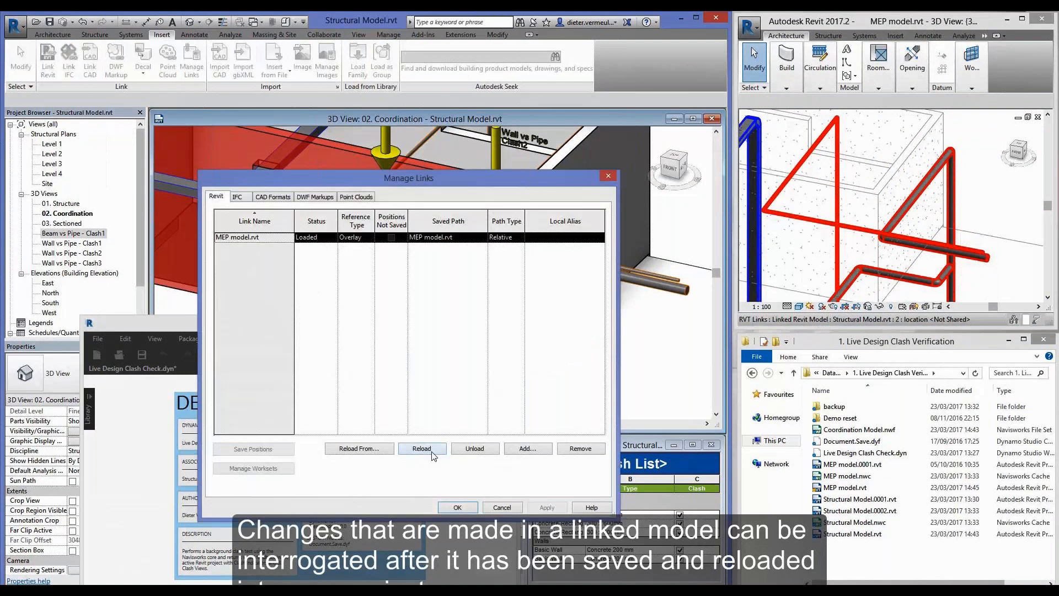
left_click(422, 448)
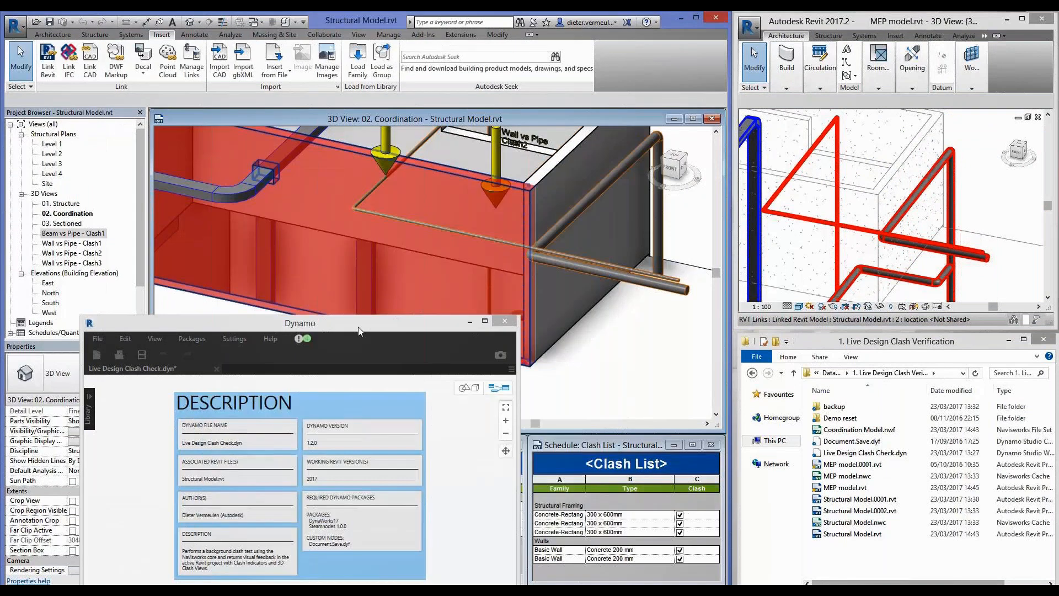
left_click_drag(359, 331, 361, 225)
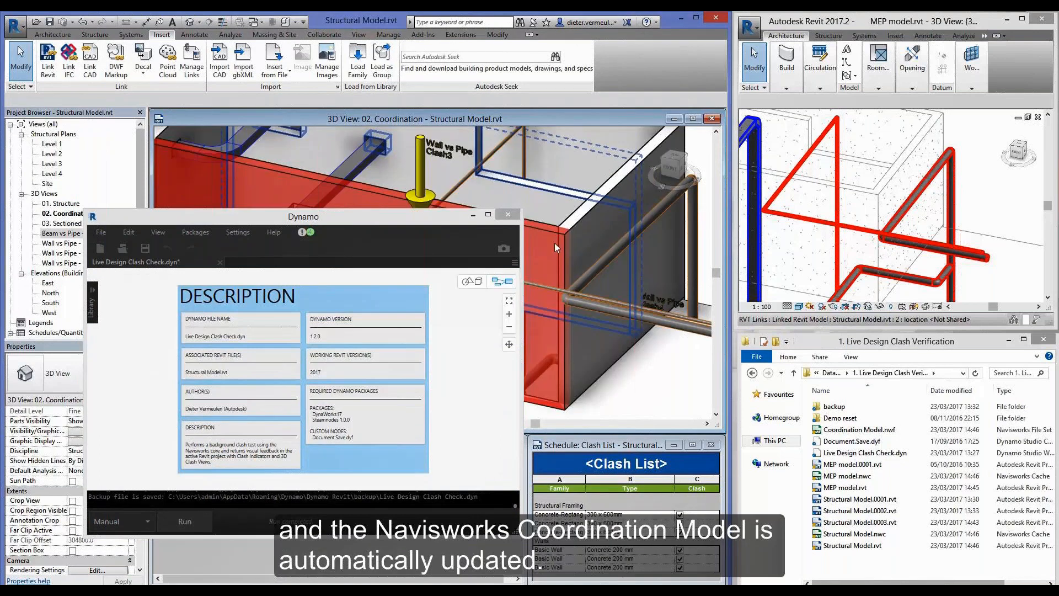
Step: Open the updated Coordination Model.nwf in Navisworks Manage and start Clash Detective
right_click(883, 430)
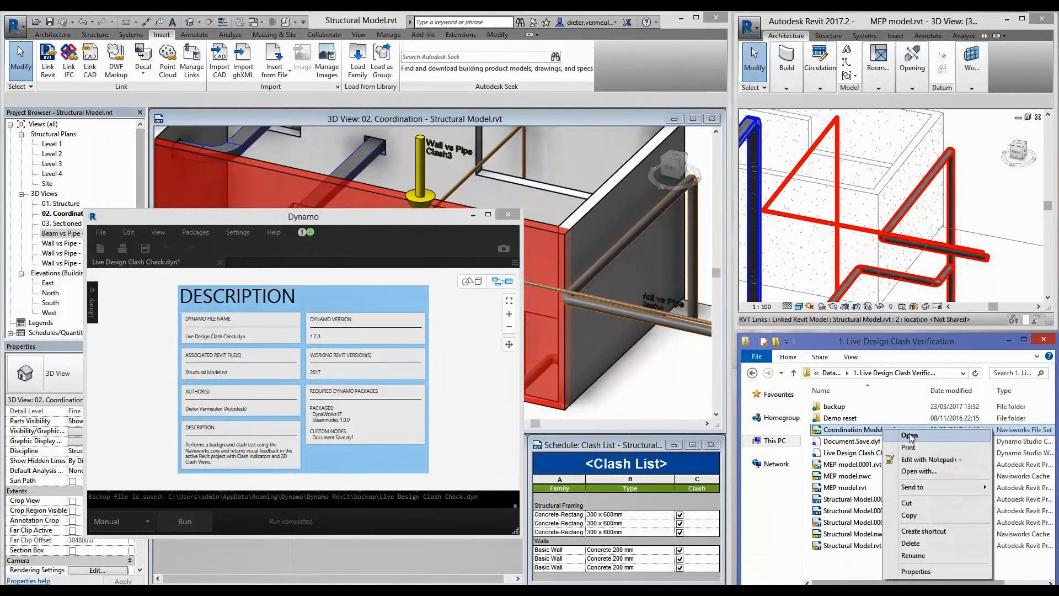
left_click(909, 436)
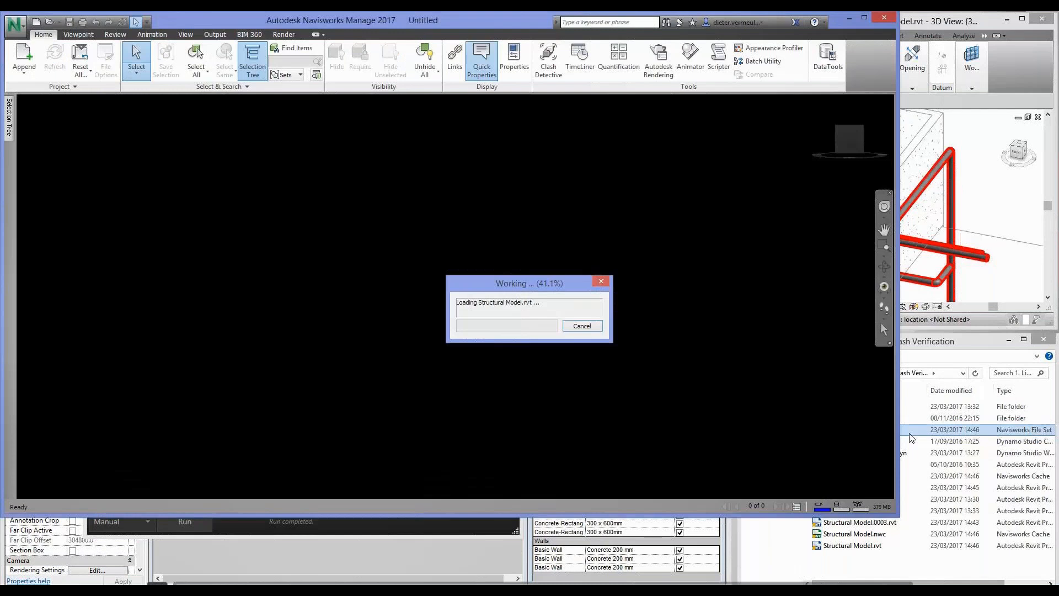
left_click(553, 69)
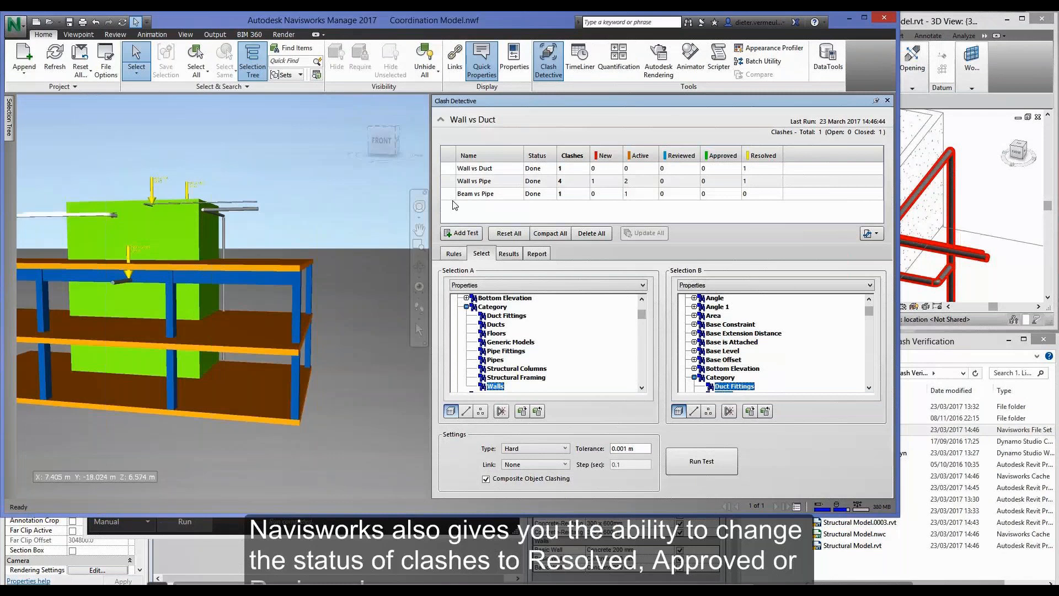
Step: Set the status of Clash1 in the Beam vs Pipe test to Approved
left_click(475, 194)
left_click(508, 253)
left_click(466, 307)
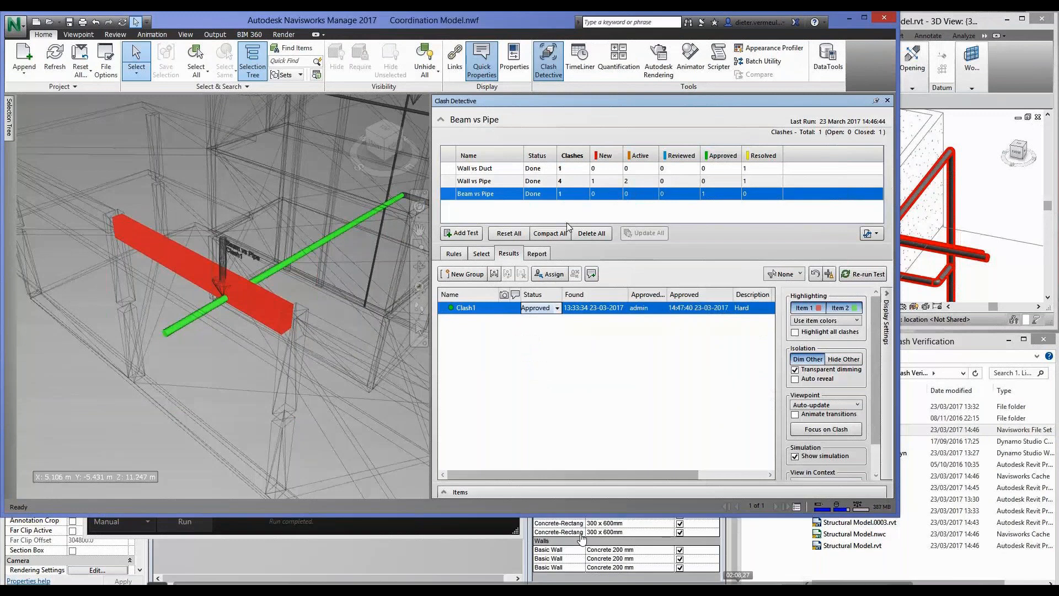
Step: Add the comment "To be solved on site" to Clash1 of the Wall vs Pipe test and close Navisworks
left_click(475, 181)
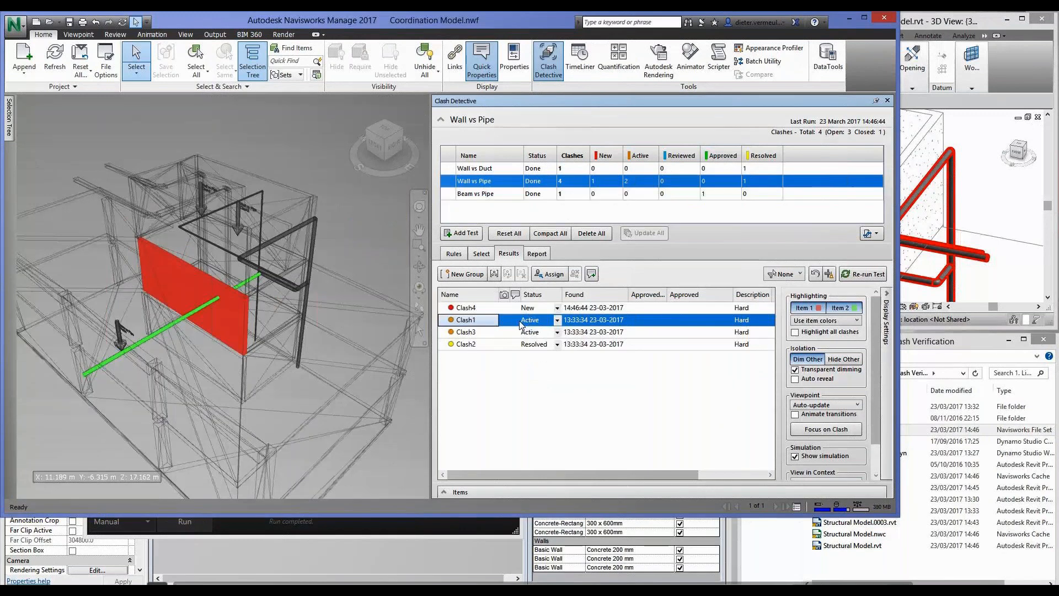
type("o")
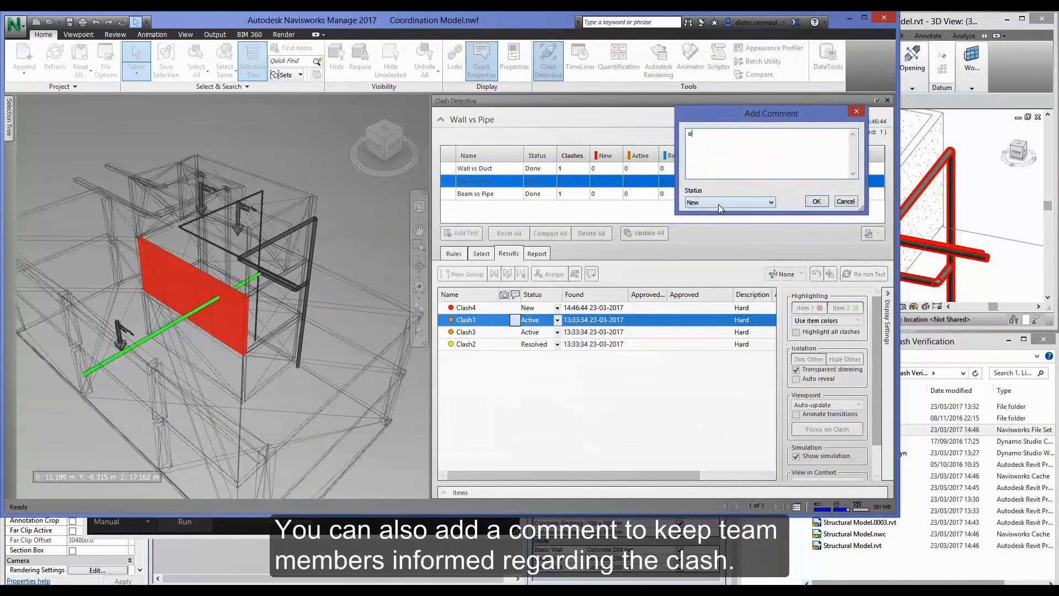
type(" be sol")
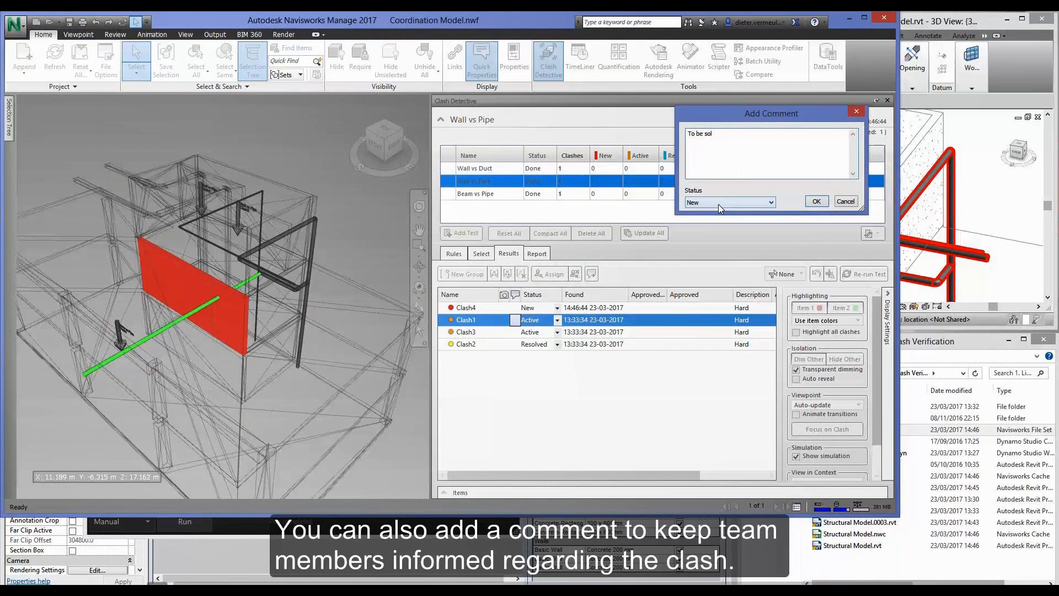
type("ved on site")
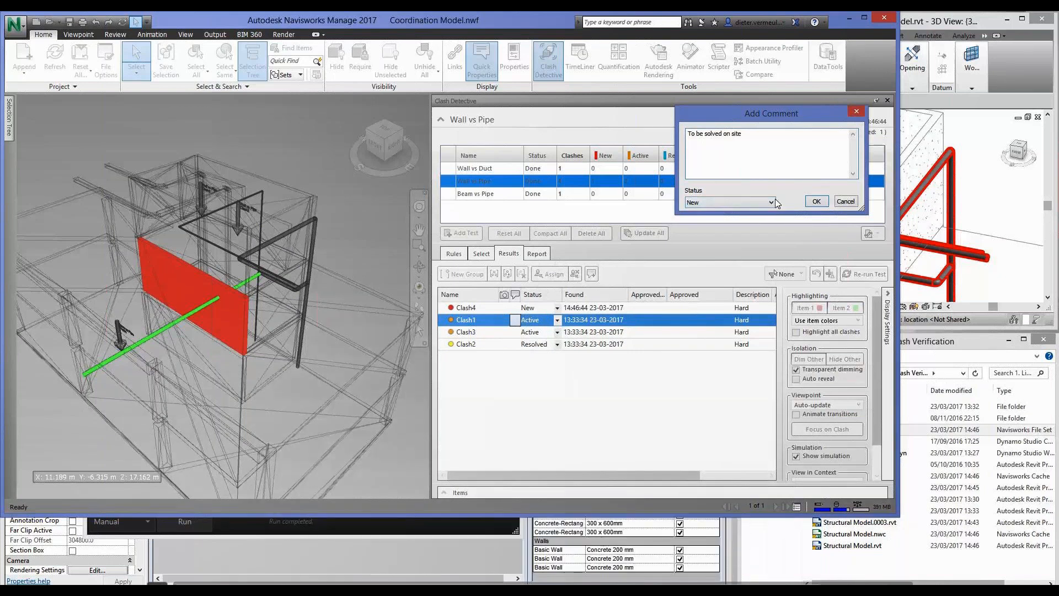
left_click(824, 203)
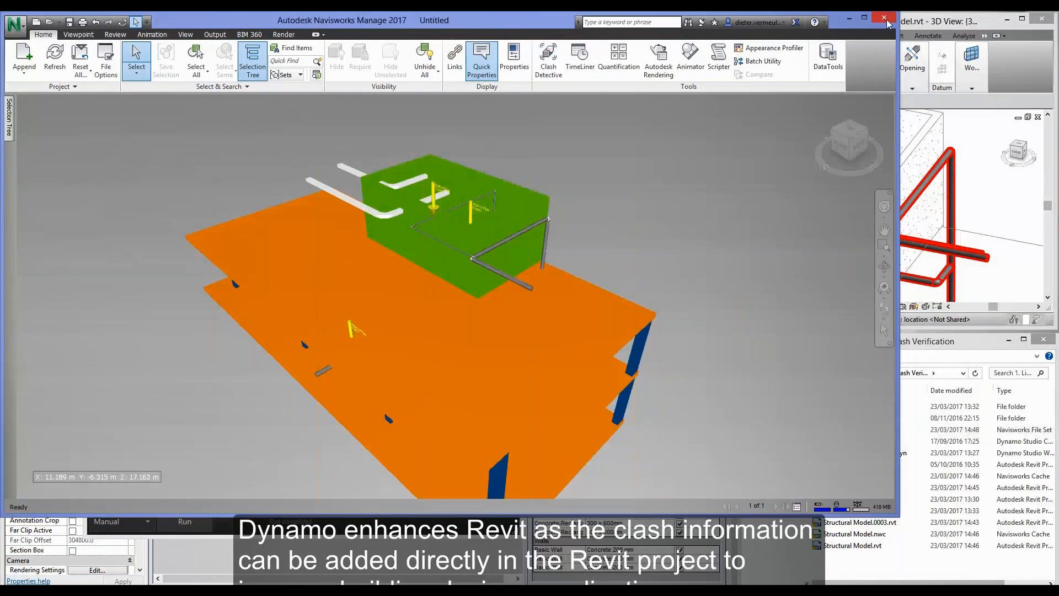
left_click(884, 19)
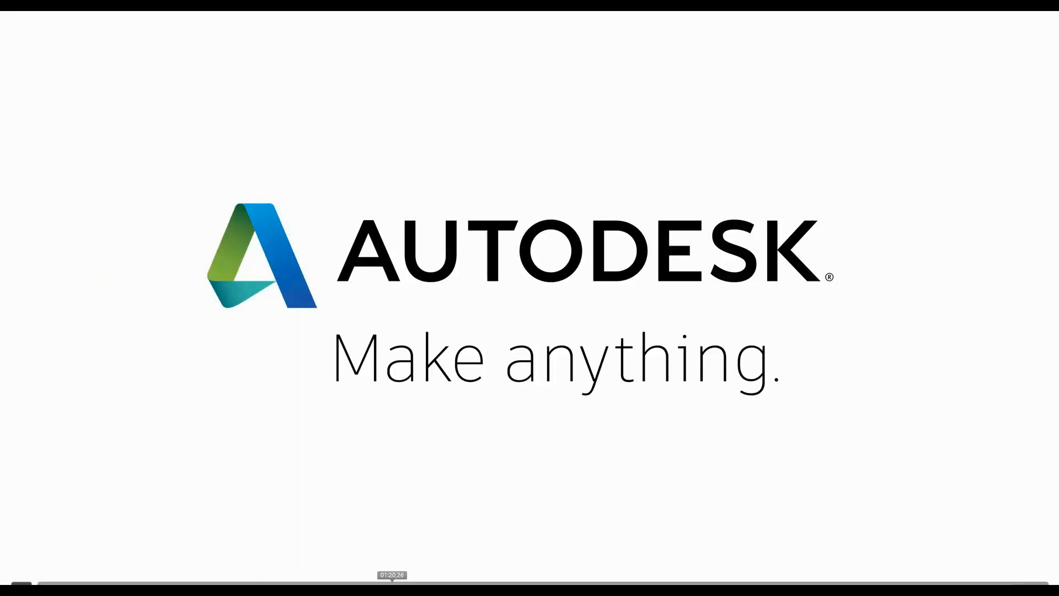
left_click(505, 582)
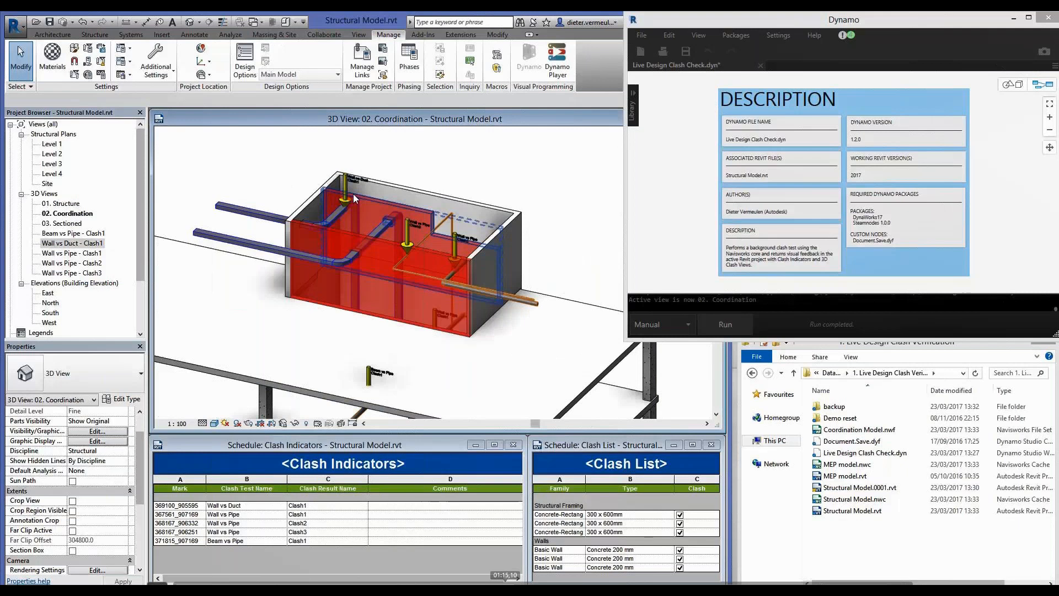
left_click(394, 582)
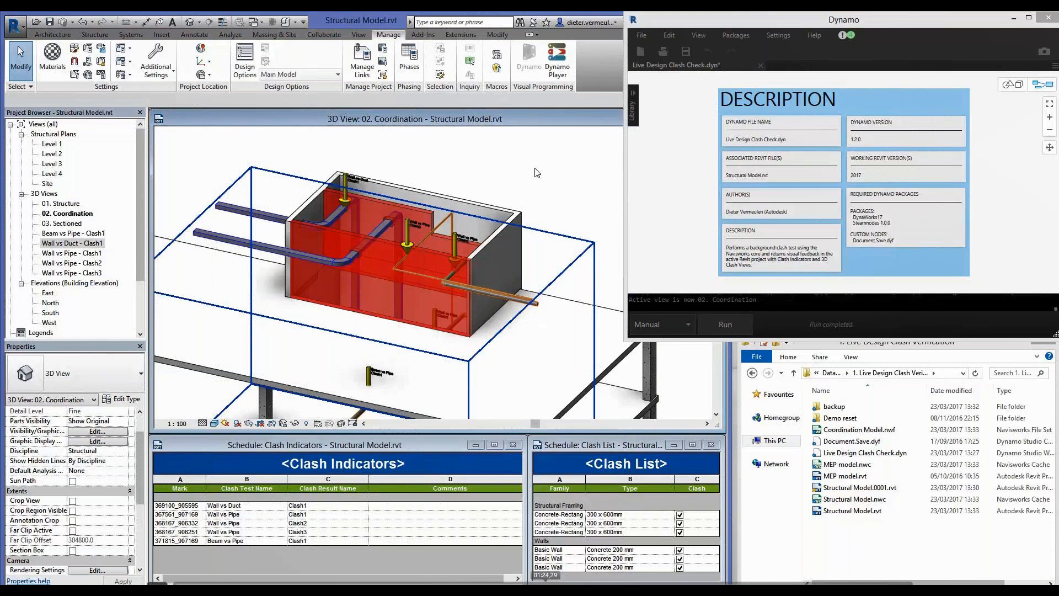
left_click(525, 582)
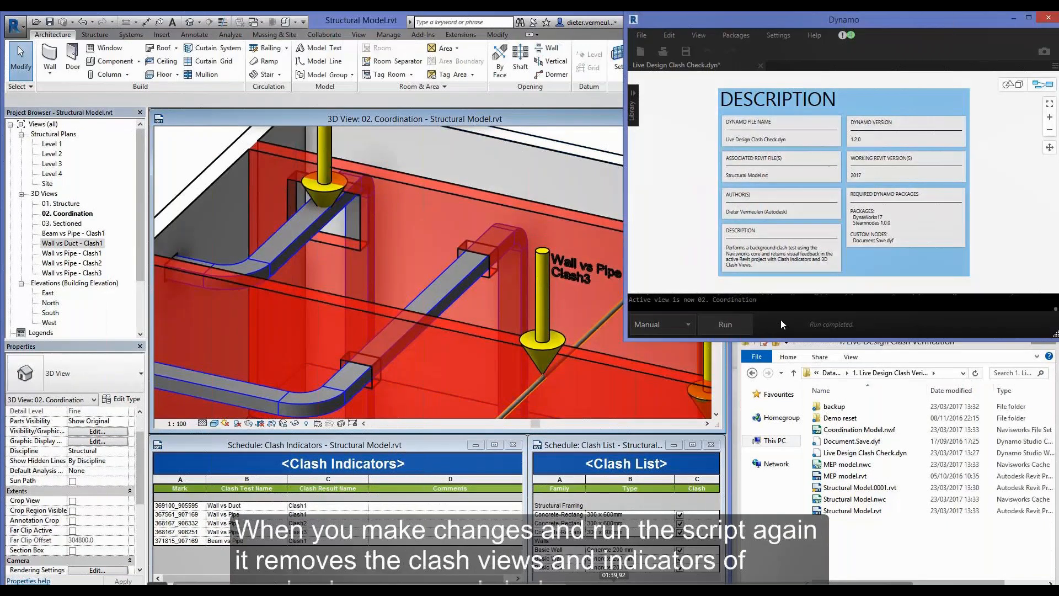